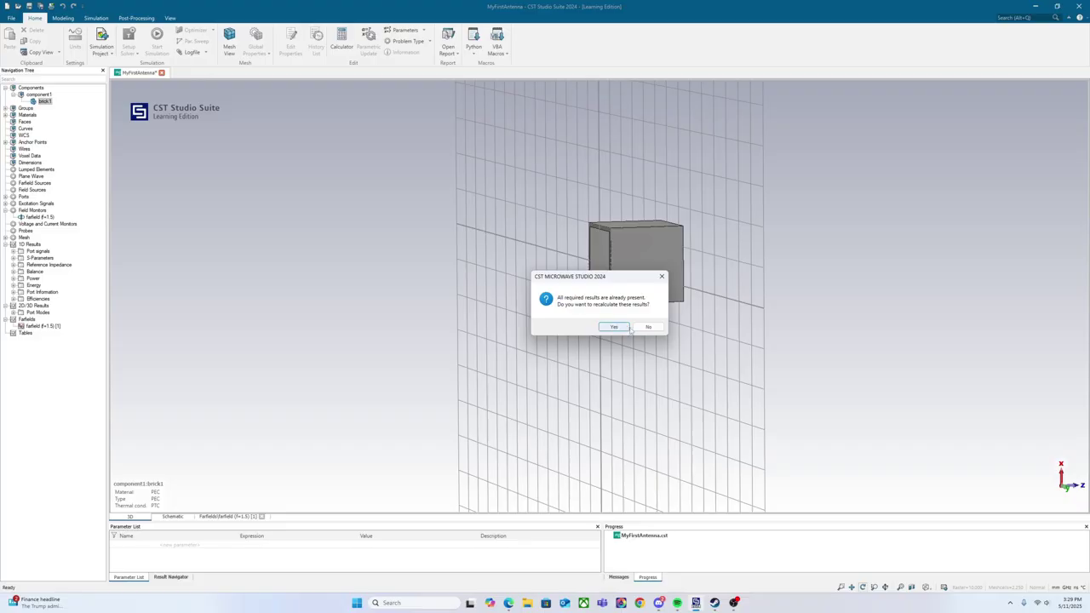
Dismiss the recalculation prompt without recalculating and select the farfield (f=1.5) field monitor of the antenna model.
left_click(661, 276)
left_click_drag(678, 338, 583, 376)
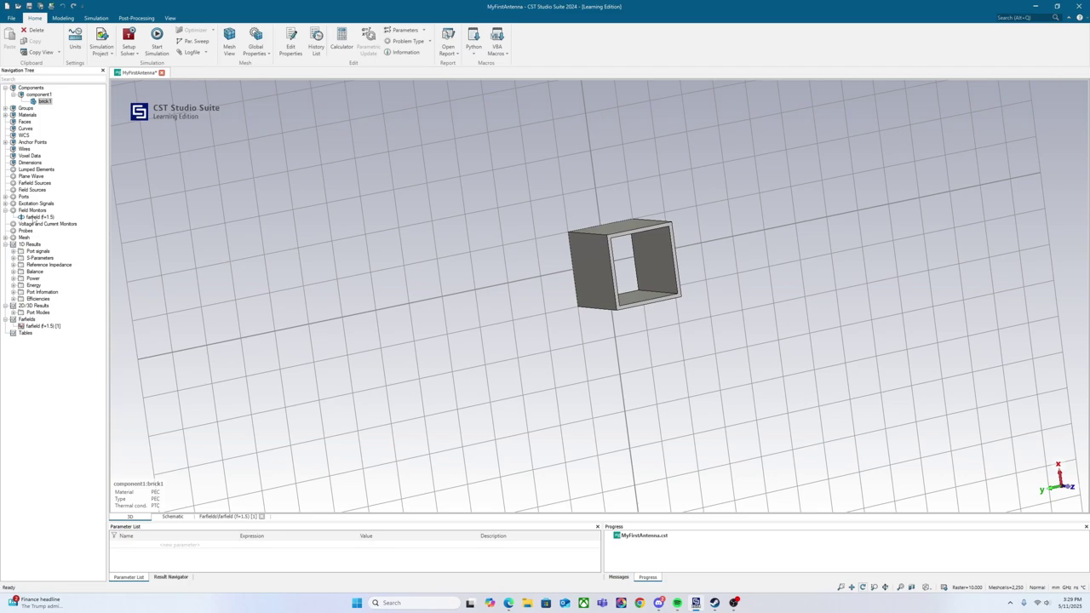
left_click(35, 218)
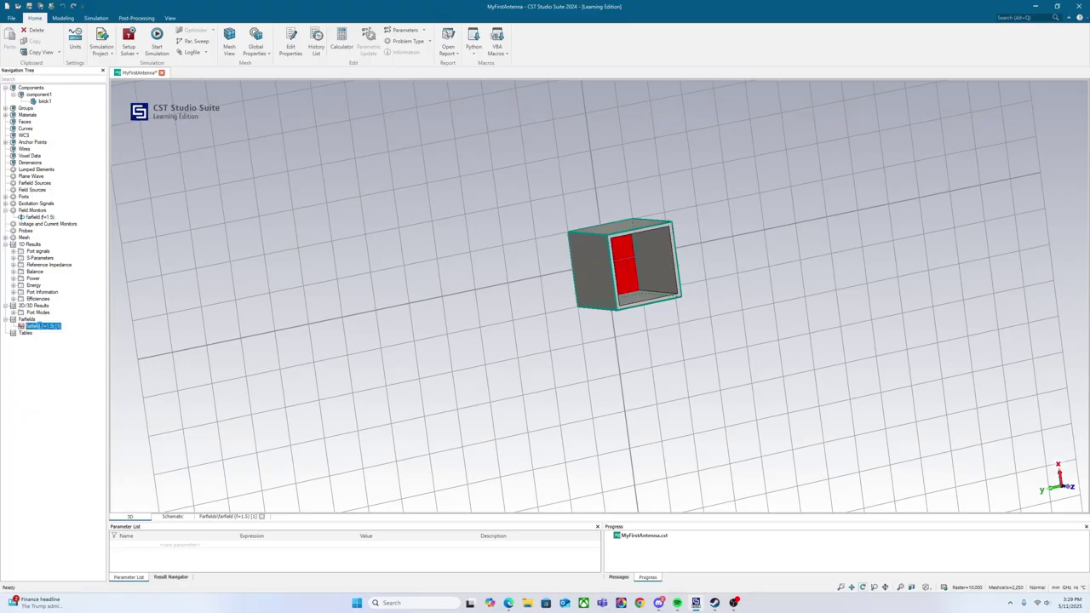
Display the farfield (f=1.5) [1] result and examine its 3D directivity pattern from several angles.
left_click(41, 326)
left_click_drag(533, 275, 346, 341)
left_click_drag(522, 345, 569, 257)
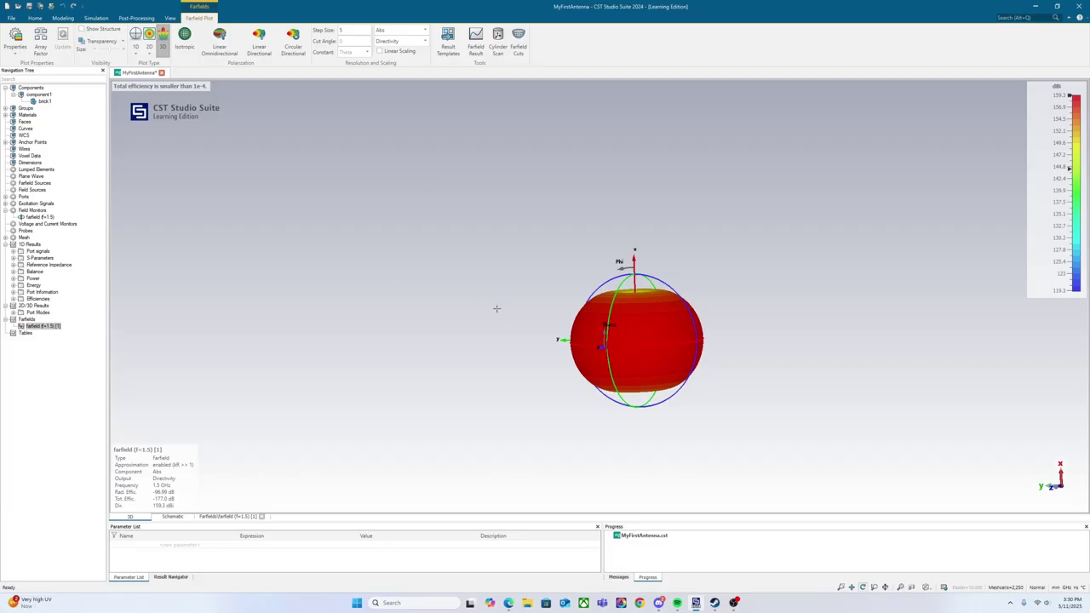
left_click_drag(513, 289, 511, 340)
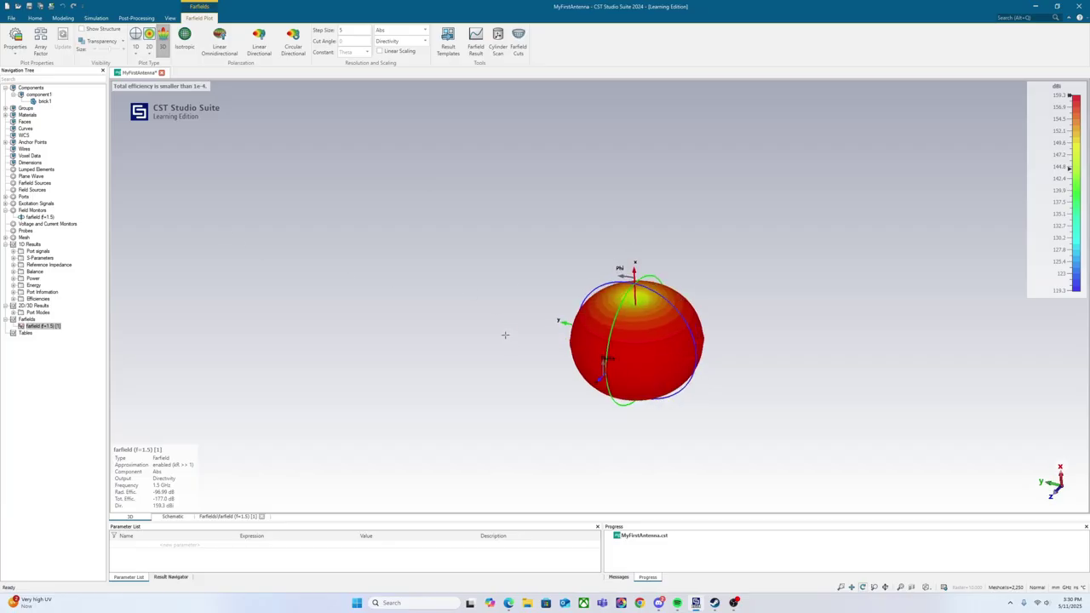
left_click_drag(528, 306, 587, 253)
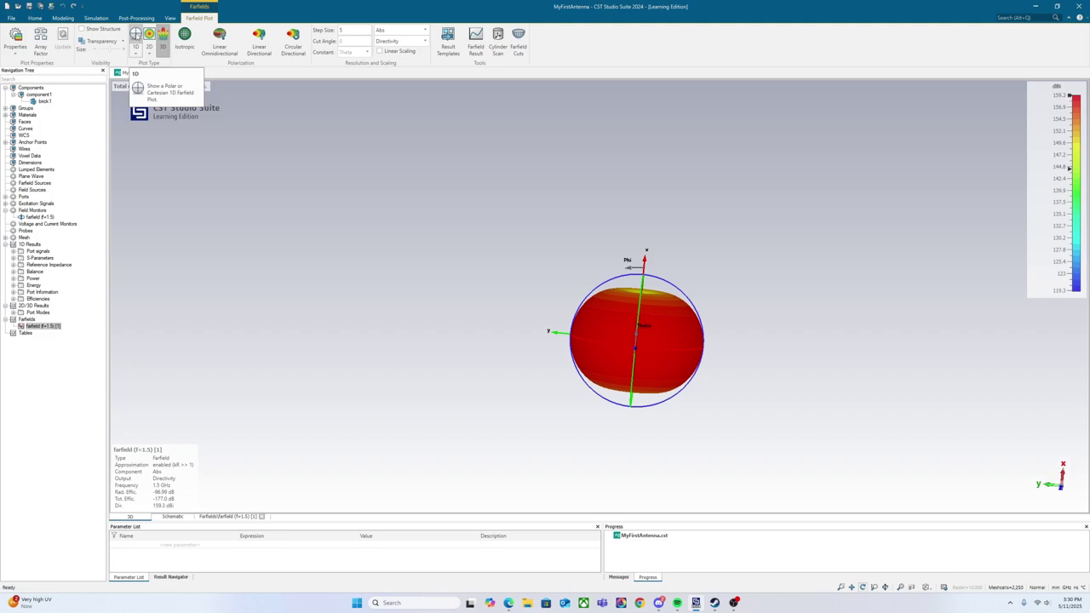
Show the farfield as a 1D plot with cut angle 90 at constant Phi, and choose the Theta component.
left_click(136, 34)
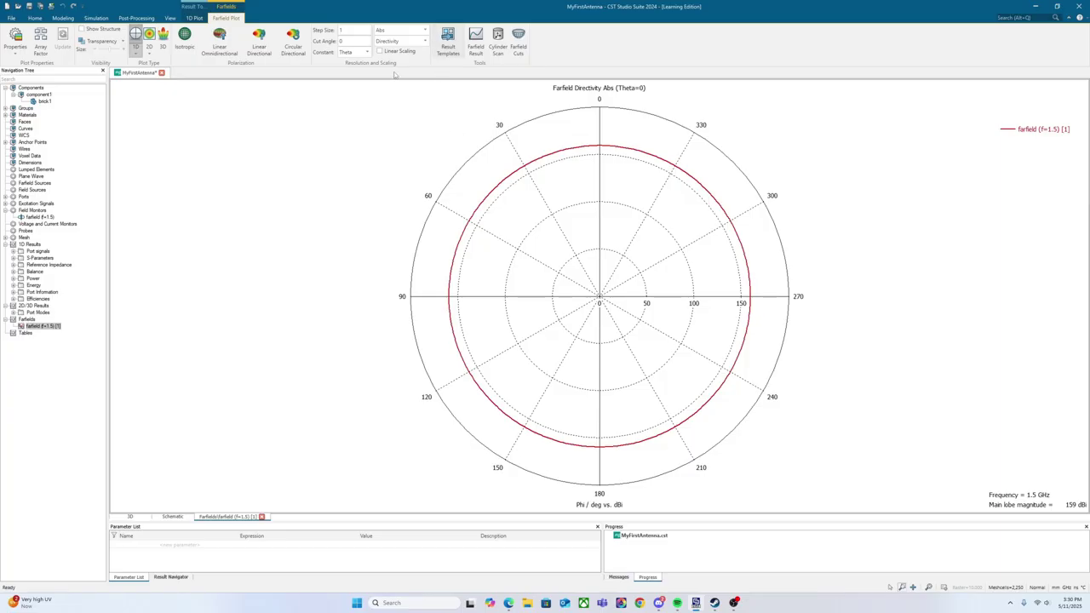
left_click(356, 41)
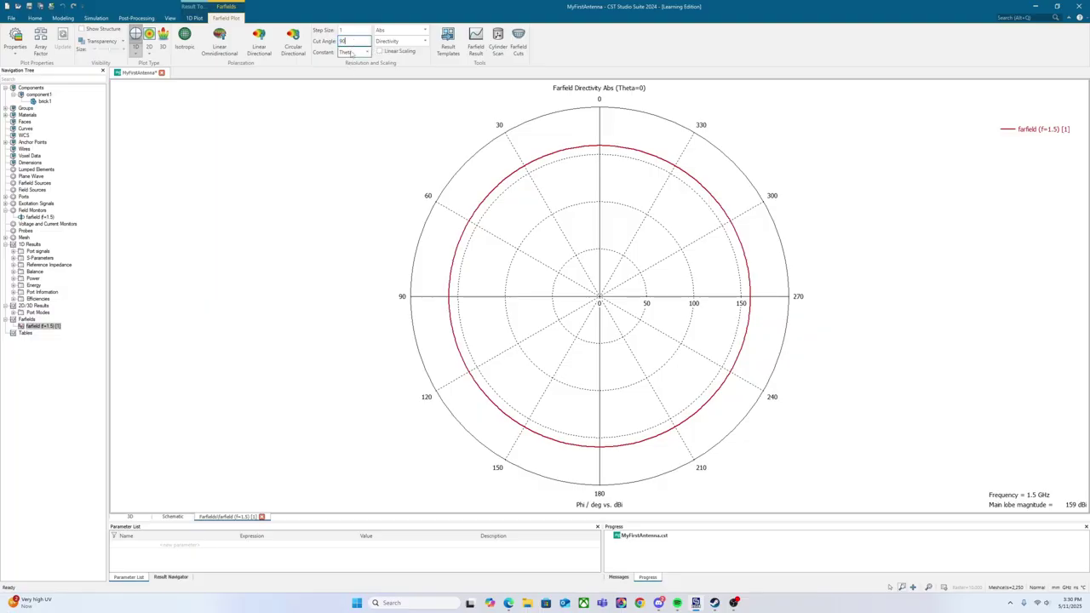
left_click(353, 52)
left_click(350, 69)
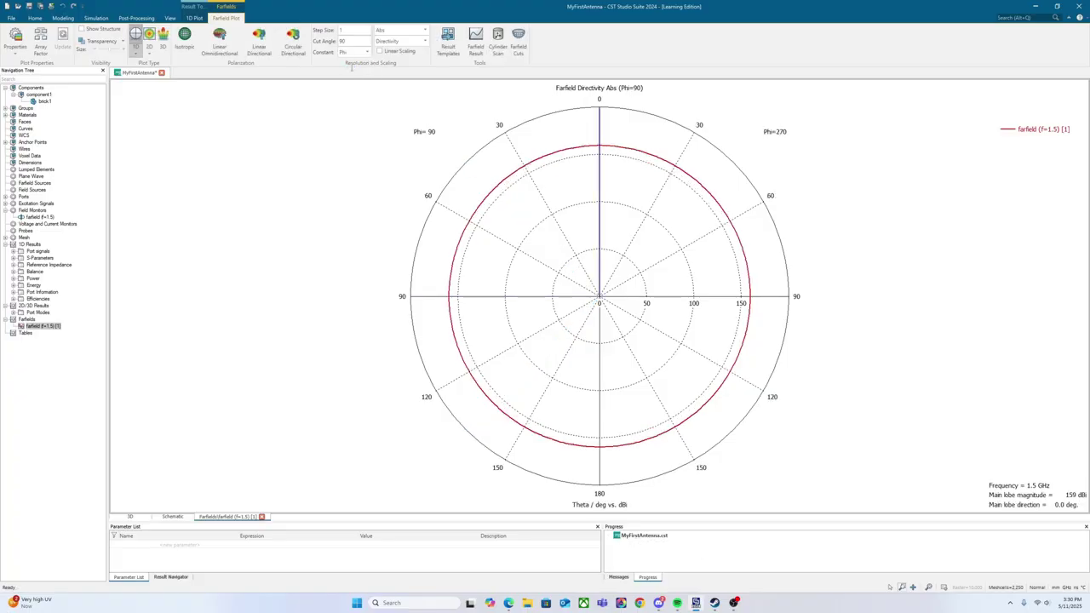
left_click(387, 32)
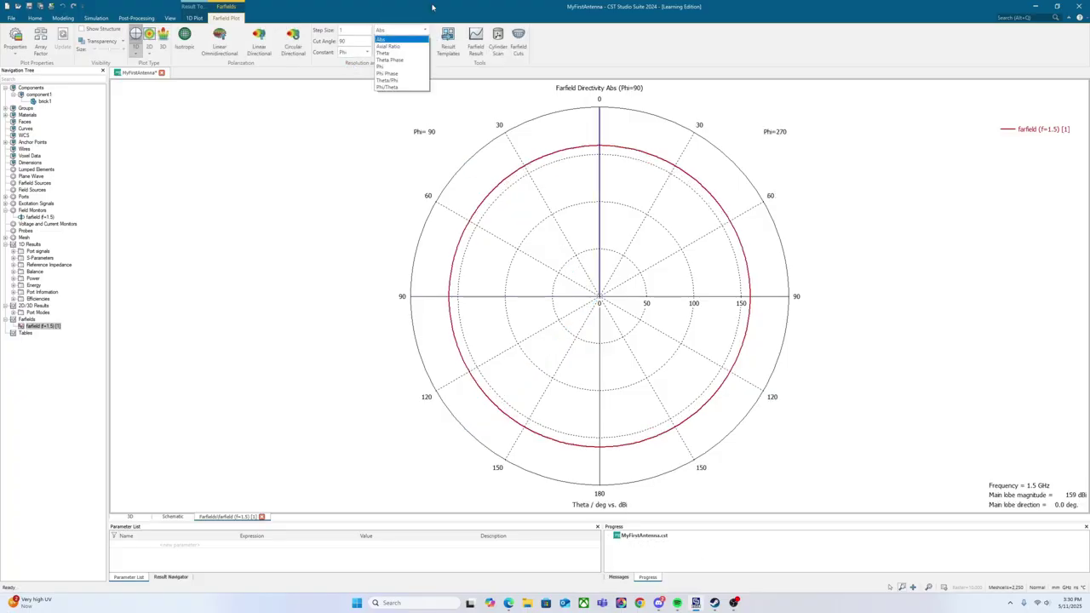
left_click(396, 52)
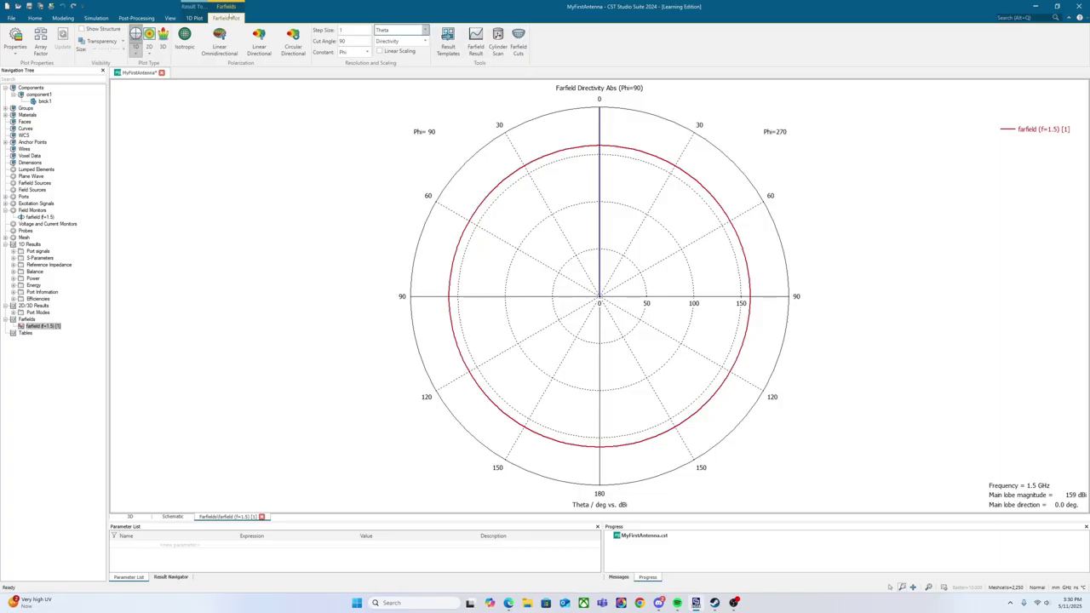
Add a Farfield Result post-processing template from Farfield and Antenna Properties and open the full settings for directivity at constant Phi=0.
left_click(136, 19)
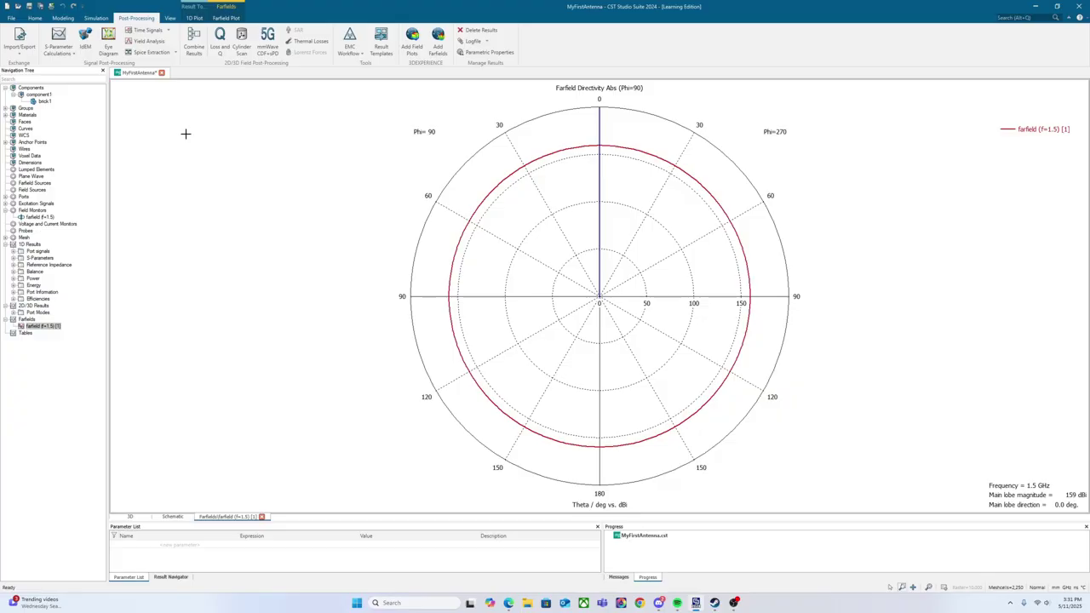
left_click(385, 53)
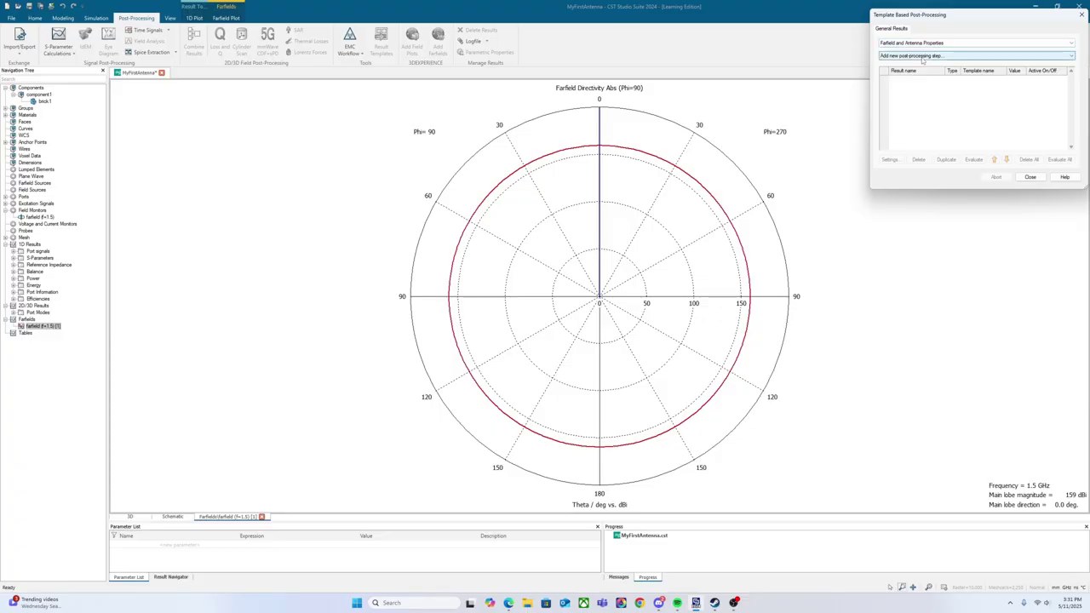
left_click(922, 58)
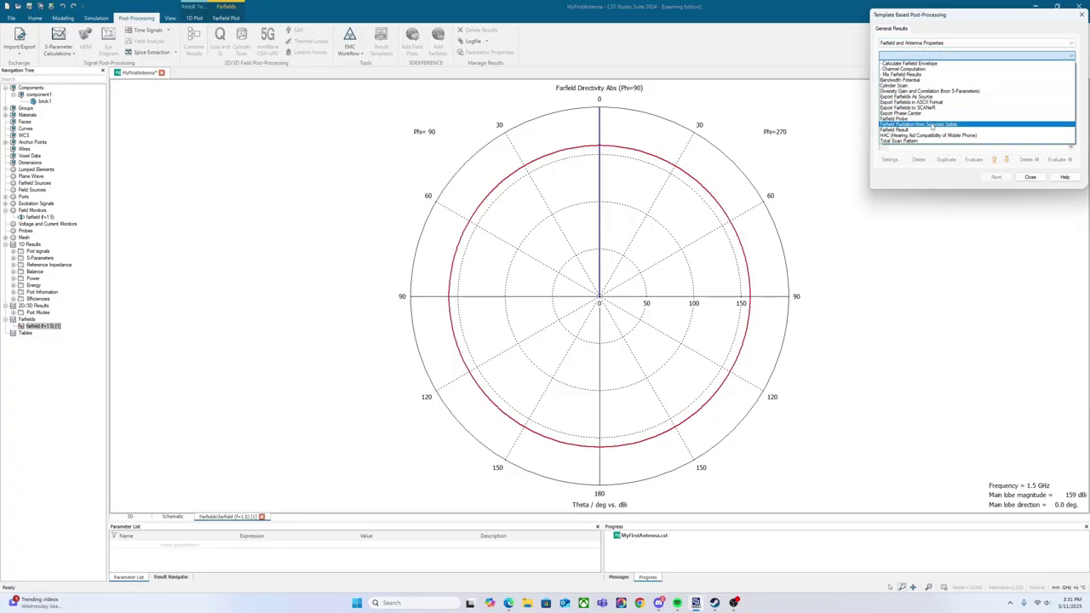
left_click(928, 129)
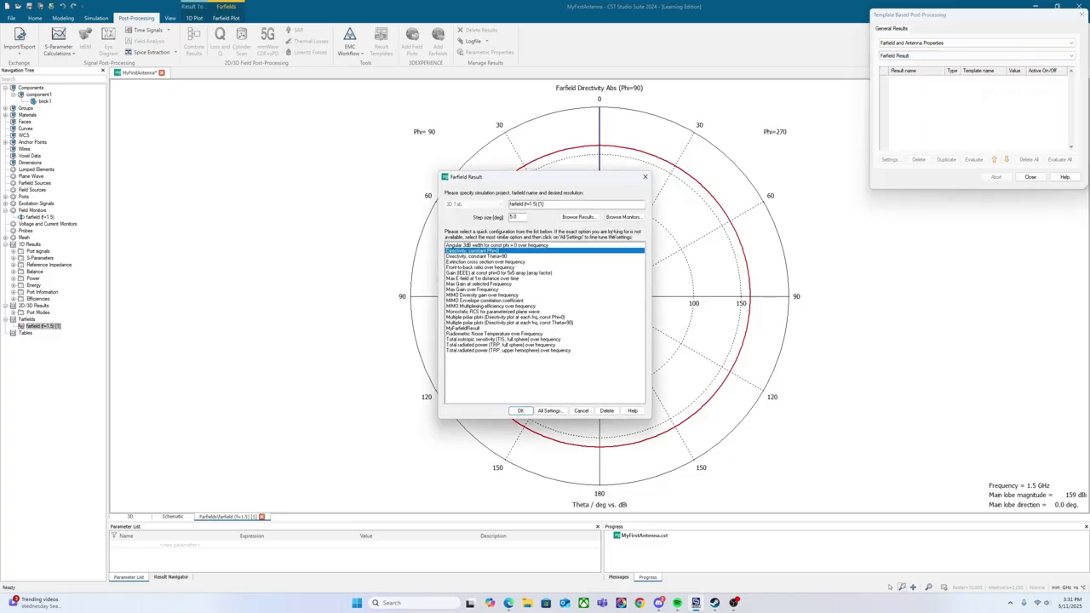
left_click(549, 411)
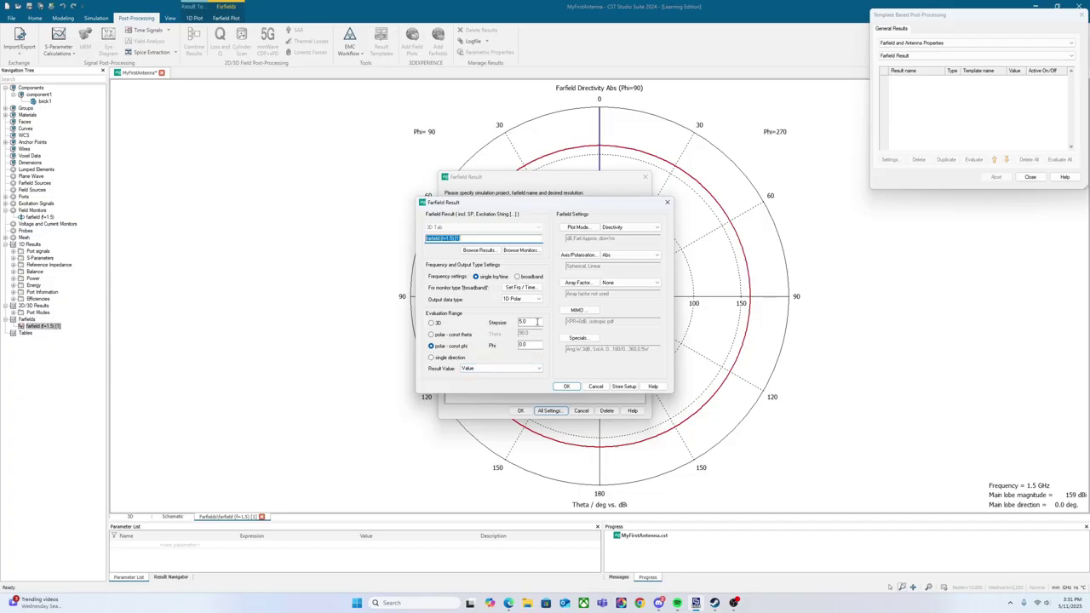
Set the farfield result's step size to 1 and its polarization component to Theta, and accept the settings.
double_click(538, 322)
type("1")
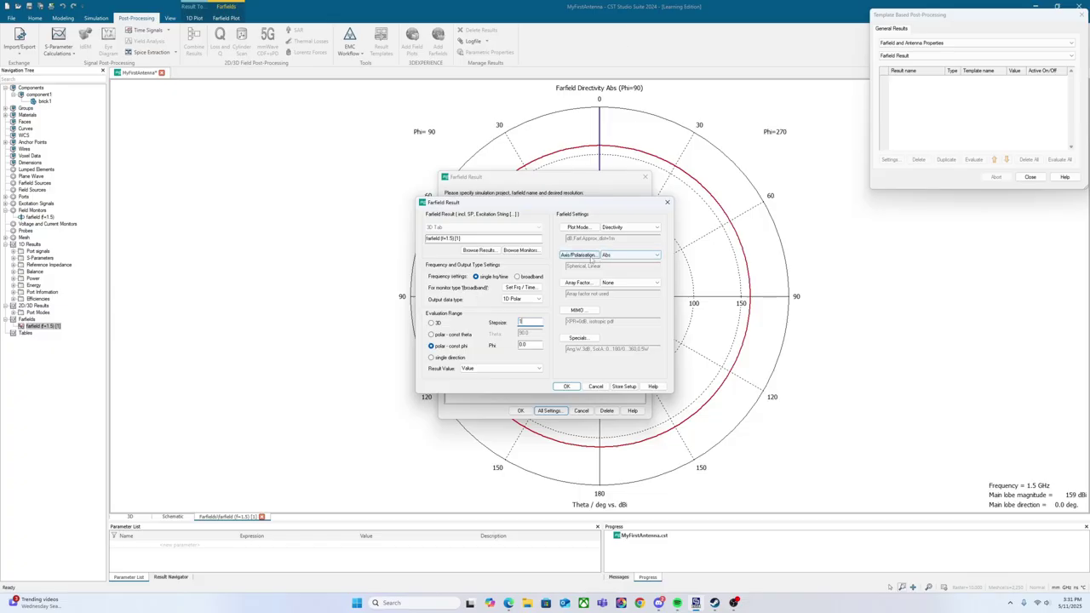
left_click(615, 256)
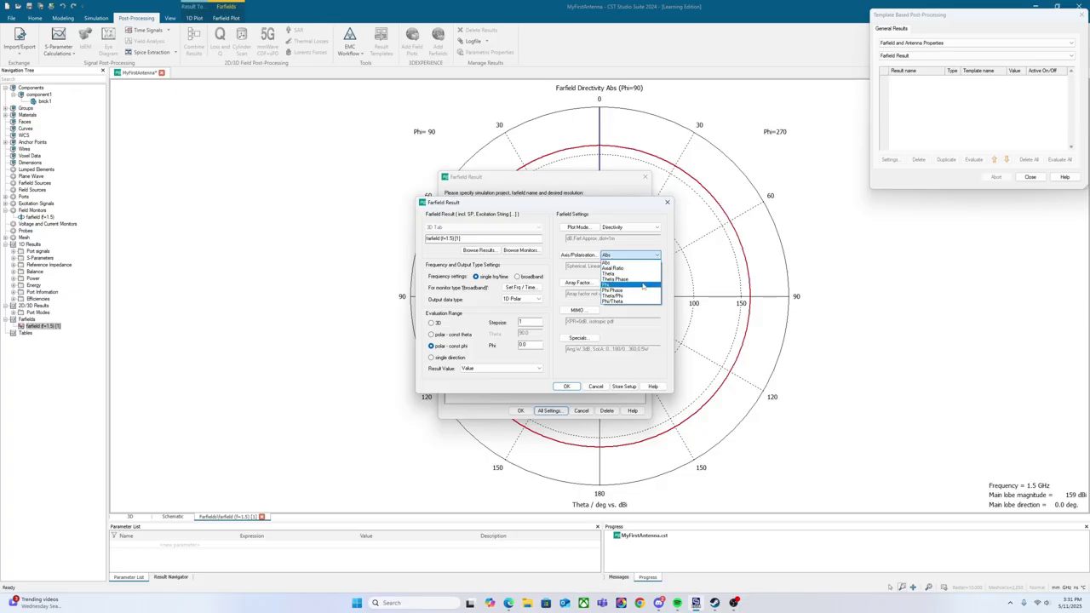
left_click(634, 275)
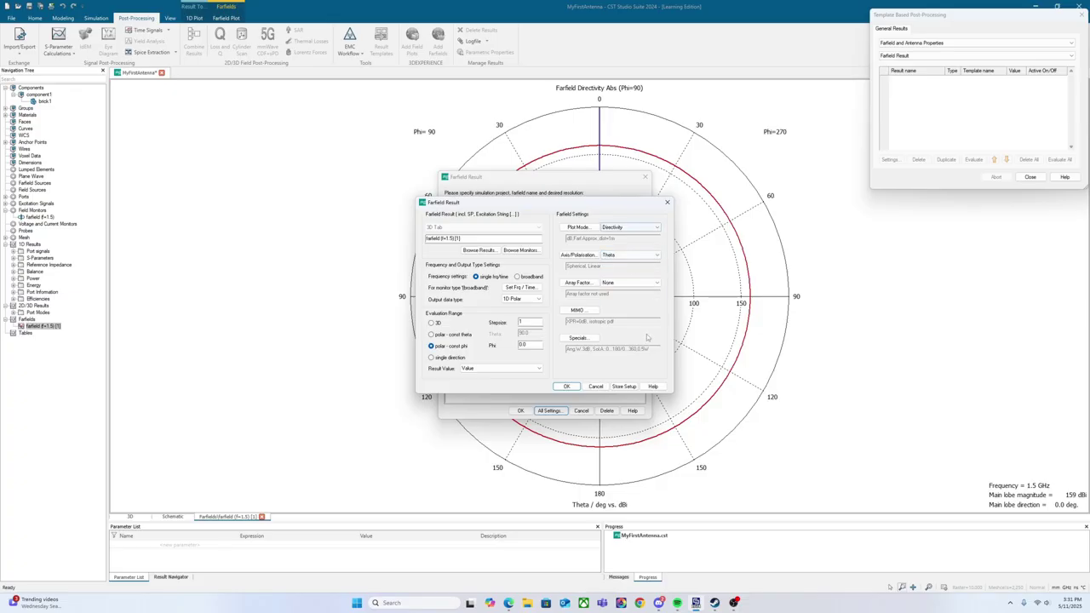
left_click(567, 387)
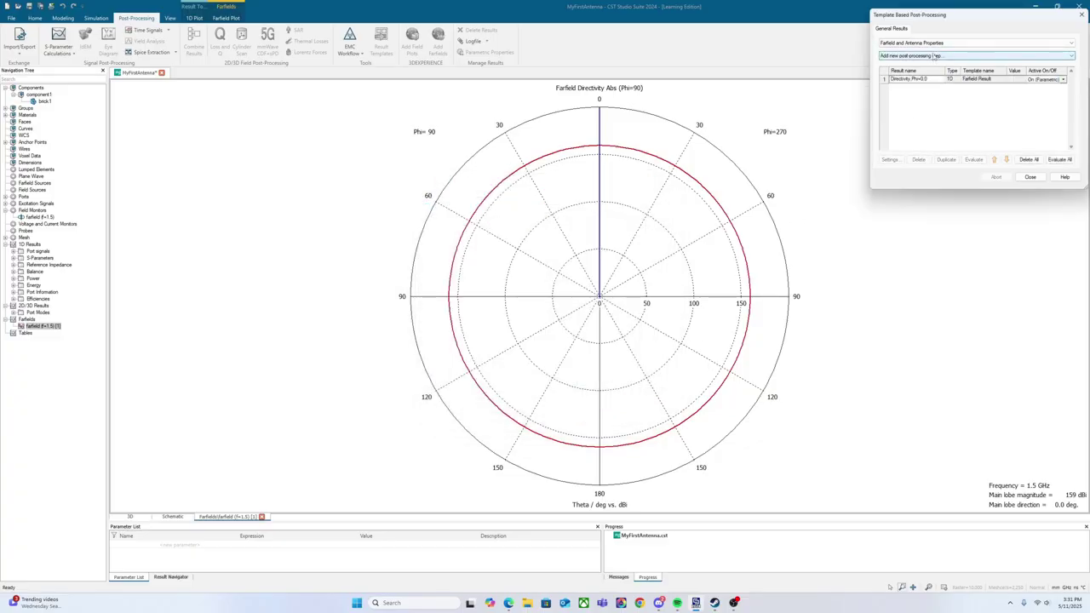
Add a General 1D ASCII Export step for the Directivity,Phi=0.0 result, storing complex values as Mag / Ph.
left_click(932, 43)
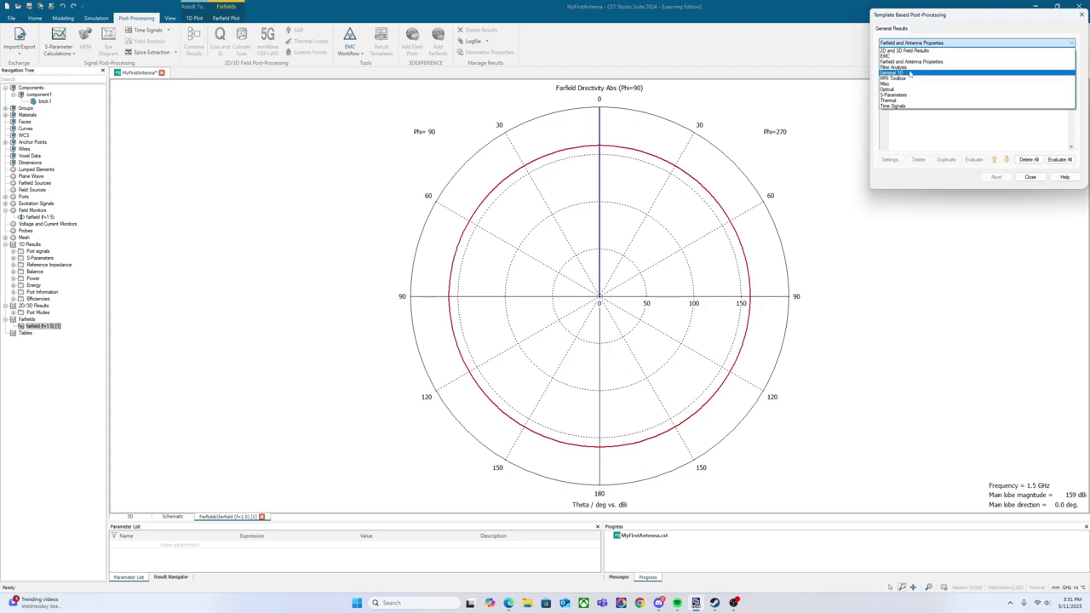
left_click(909, 73)
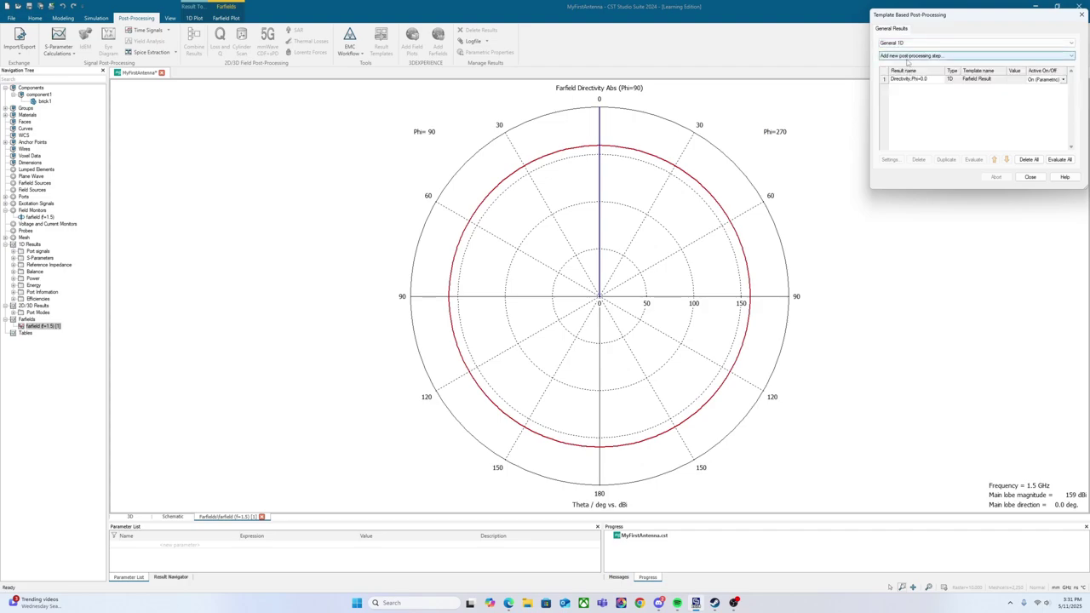
left_click(907, 57)
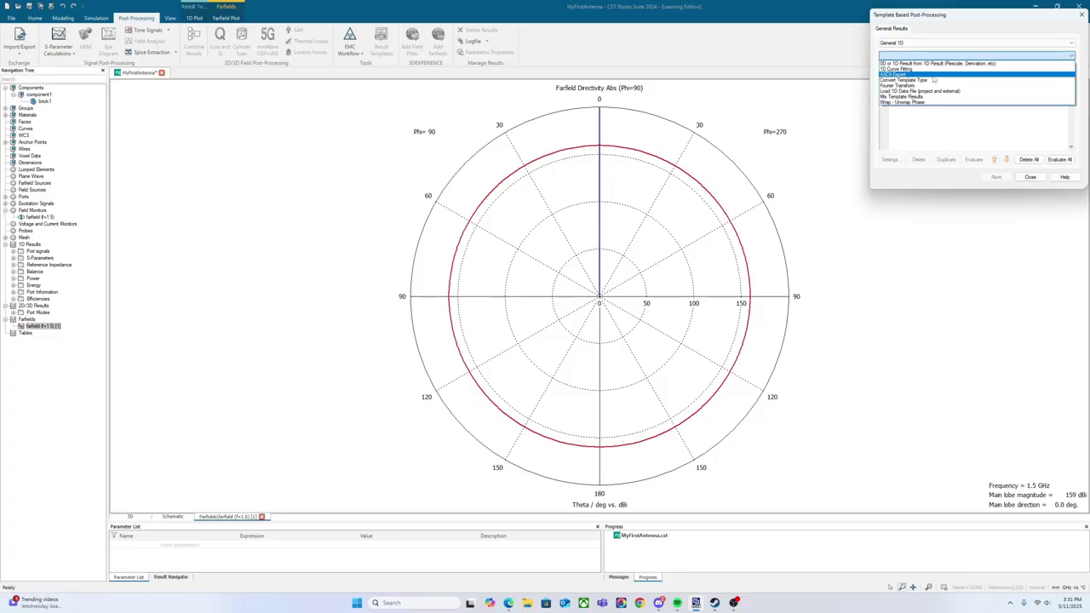
left_click(934, 75)
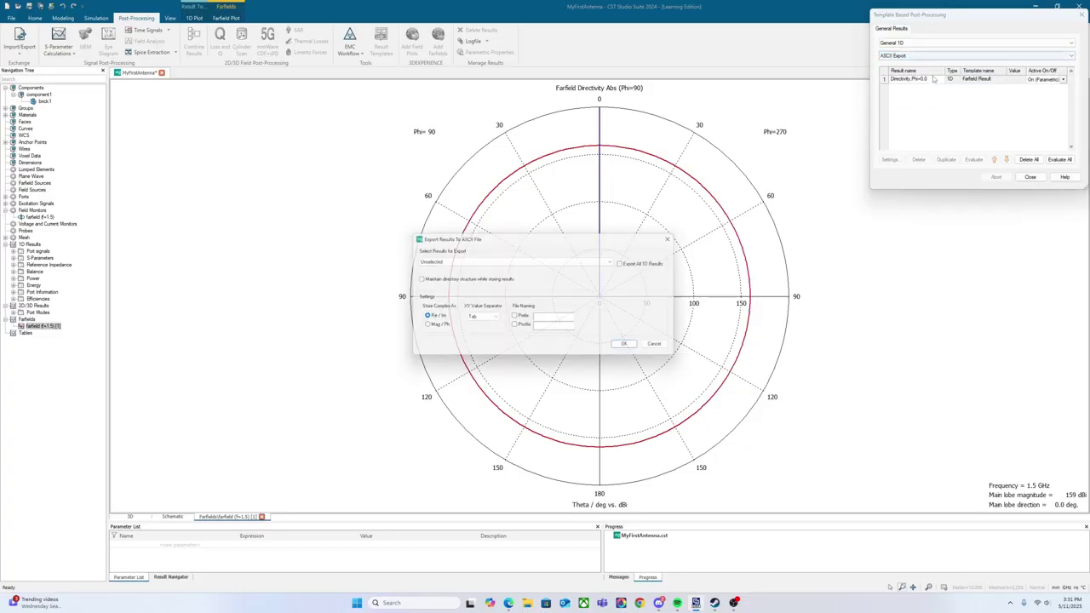
left_click(534, 261)
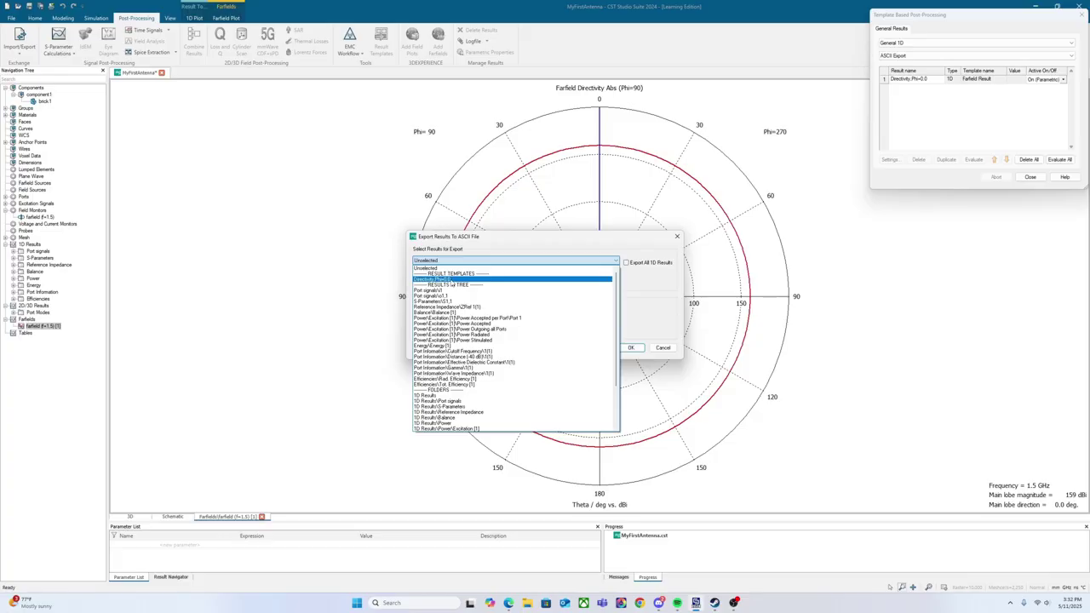
left_click(452, 279)
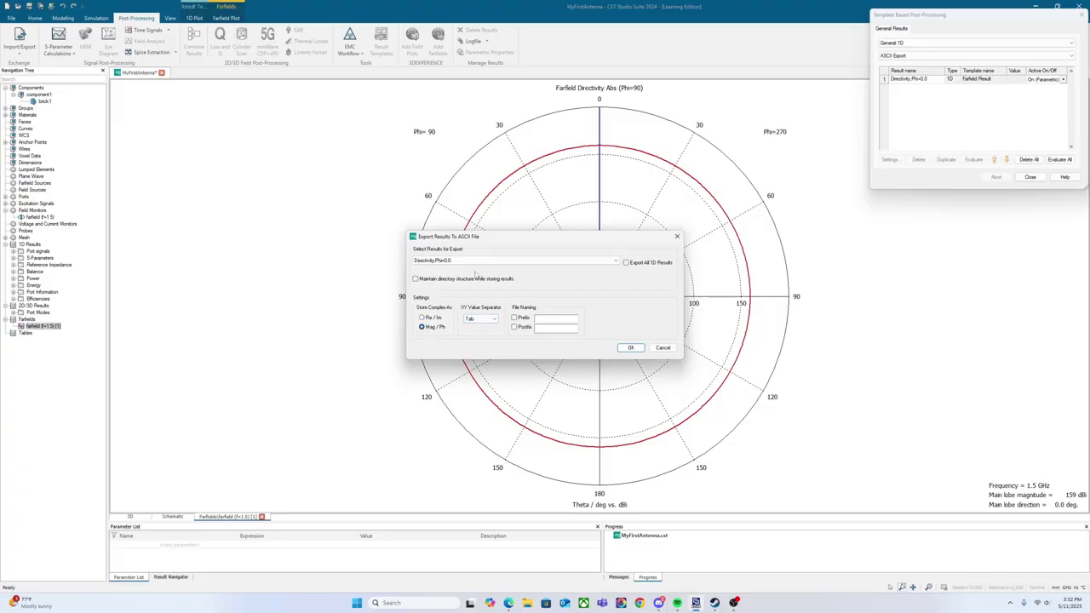
left_click(631, 348)
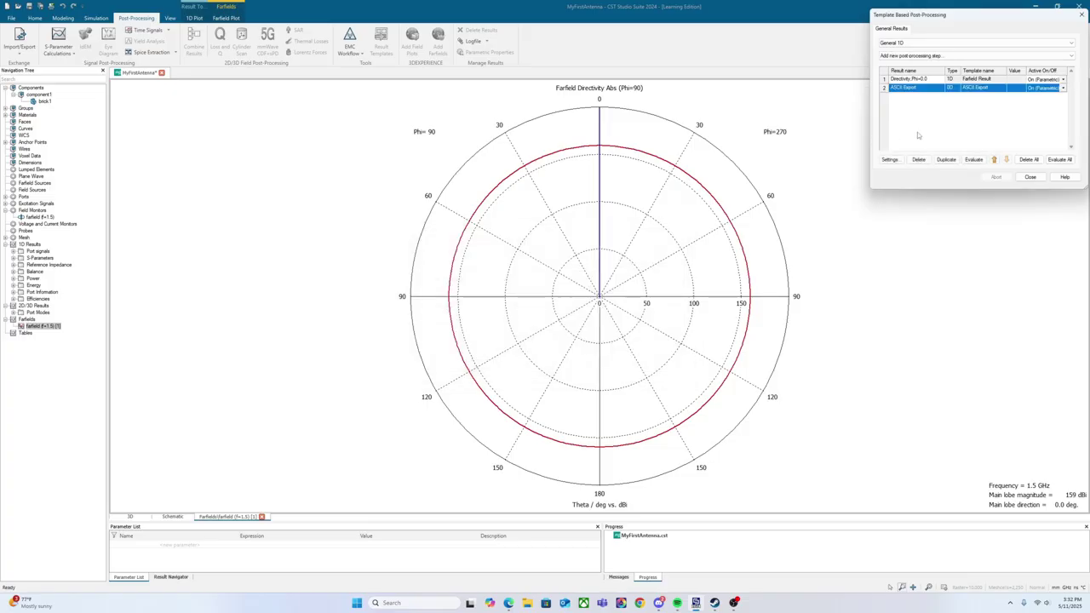
Evaluate all post-processing steps and display the resulting Directivity,Phi=0.0 and ASCII Export table entries.
left_click(1060, 160)
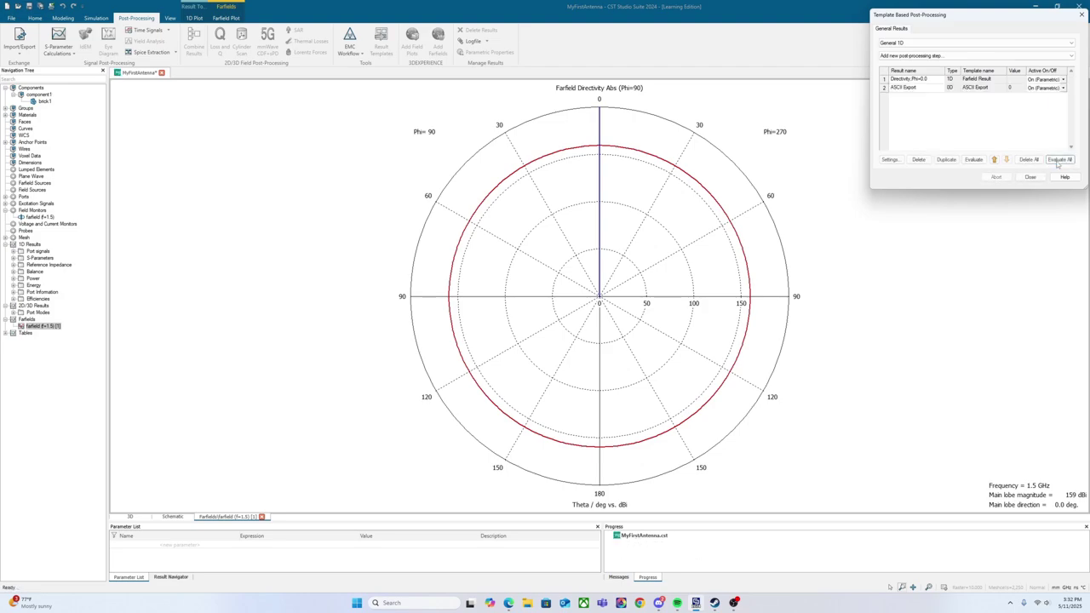
left_click(1030, 176)
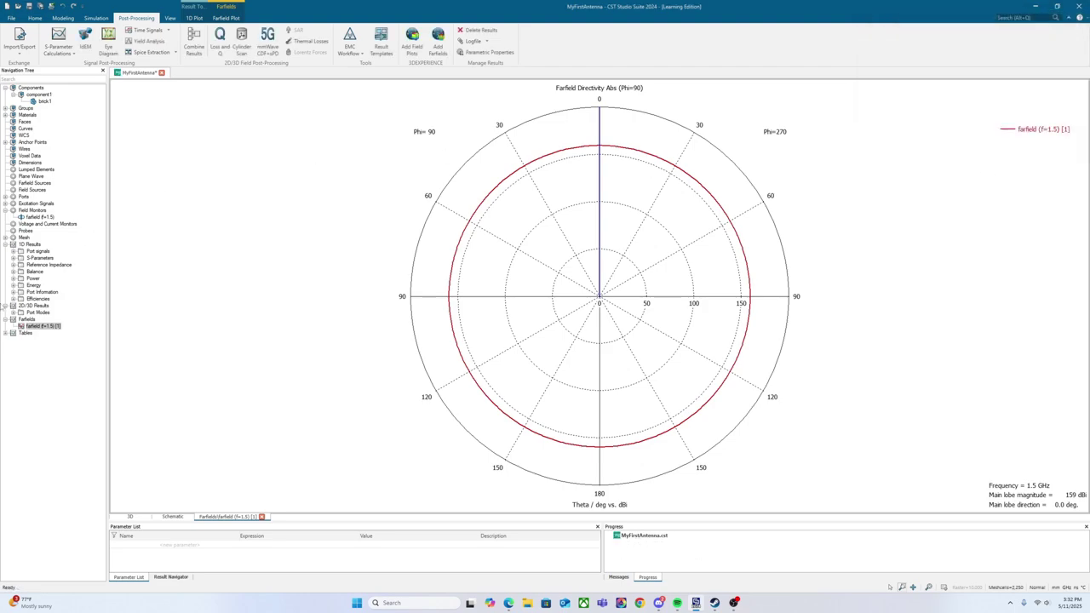
left_click(6, 333)
left_click(13, 353)
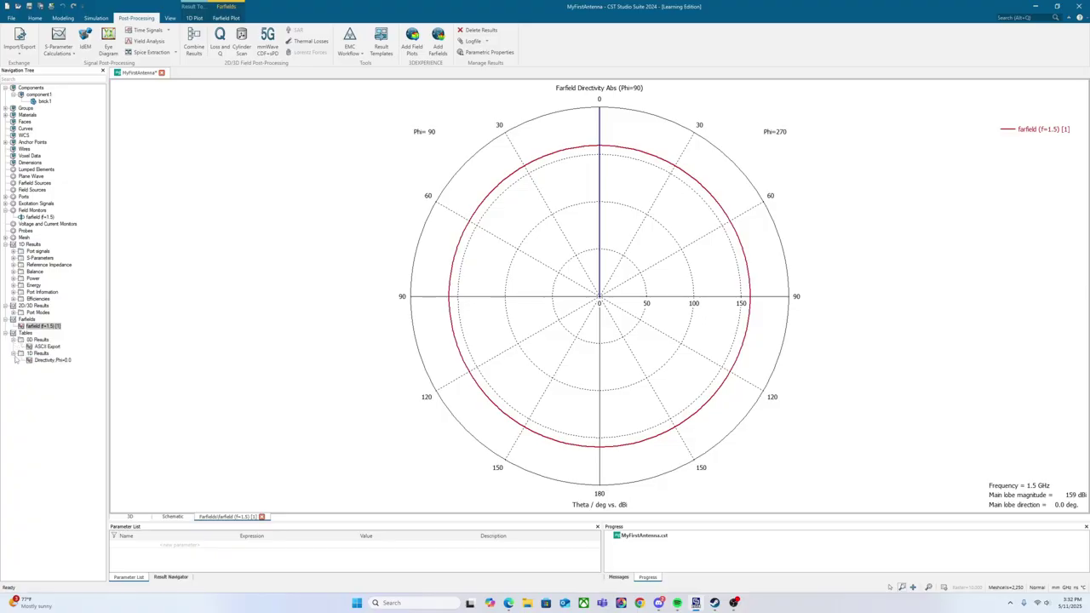
left_click(44, 360)
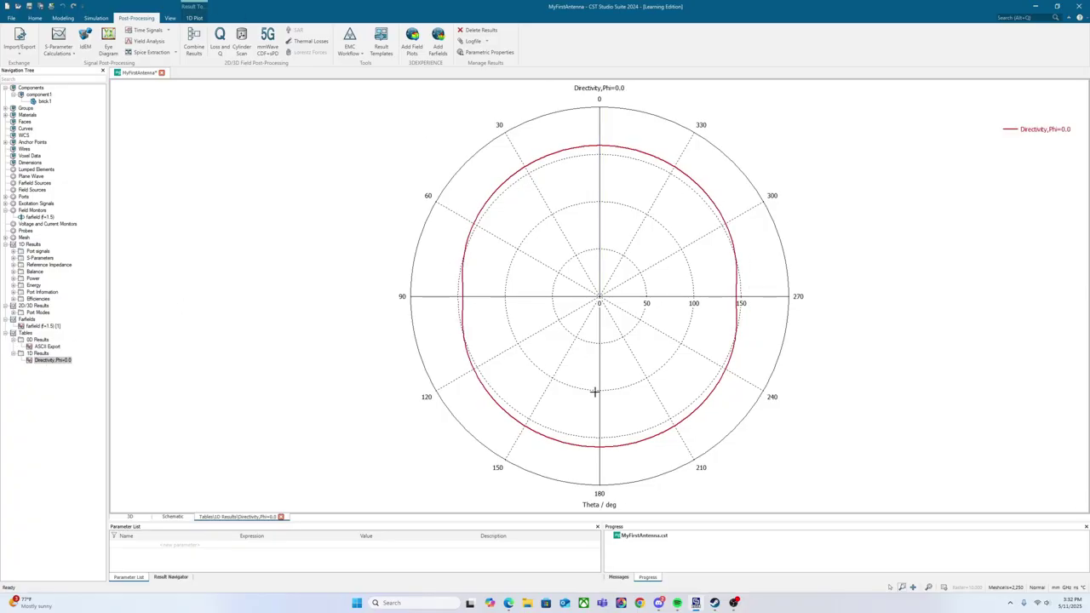
left_click(56, 348)
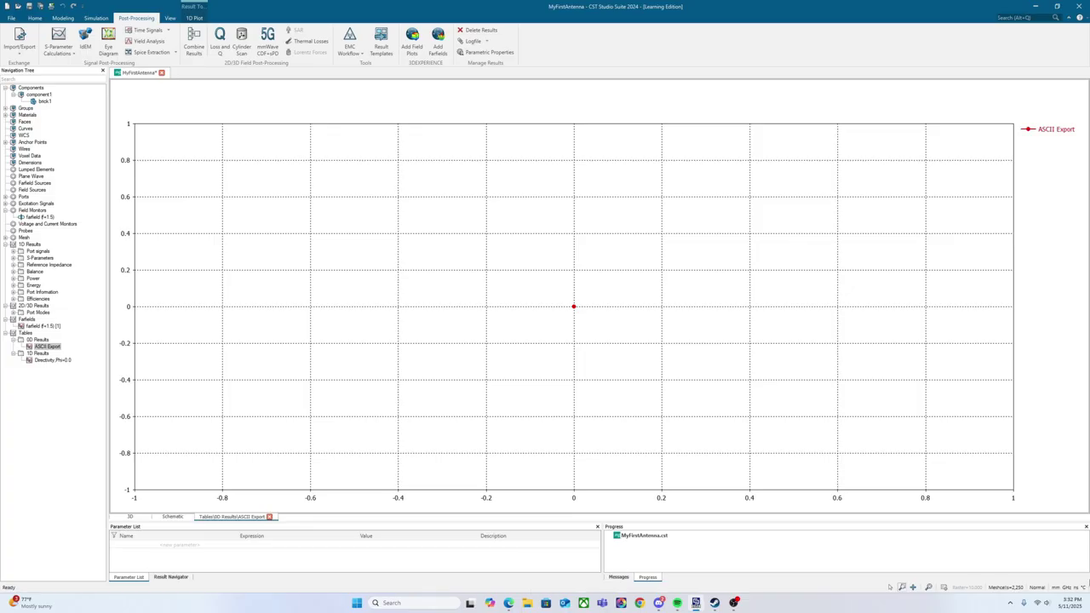
Switch to the desktop and open the exported Directivity,Phi=0.0 text file from MyFirstAntenna's Export folder to review its data.
left_click(696, 603)
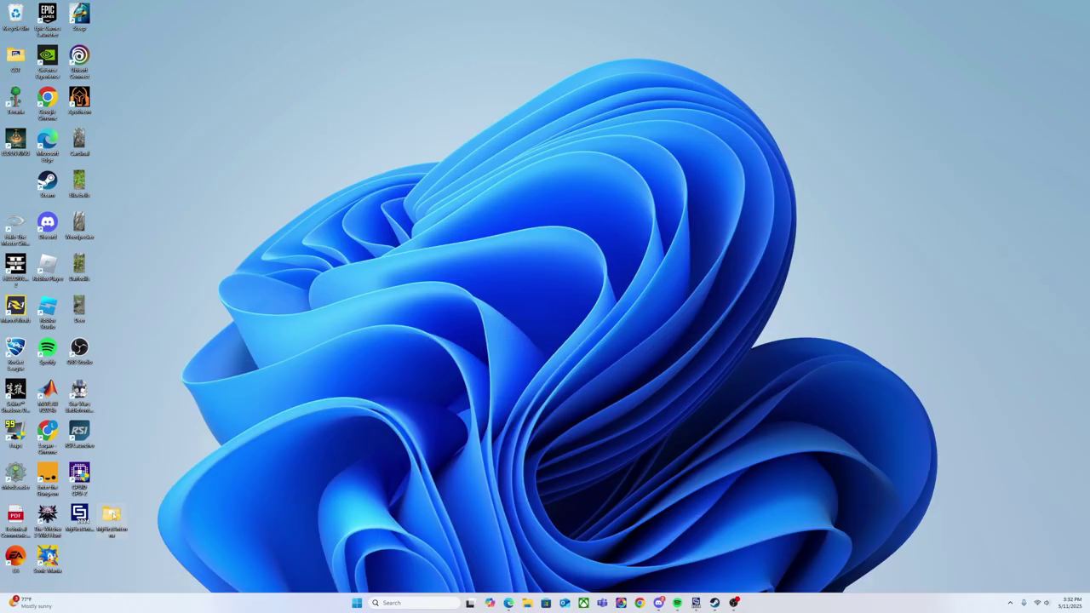
double_click(111, 514)
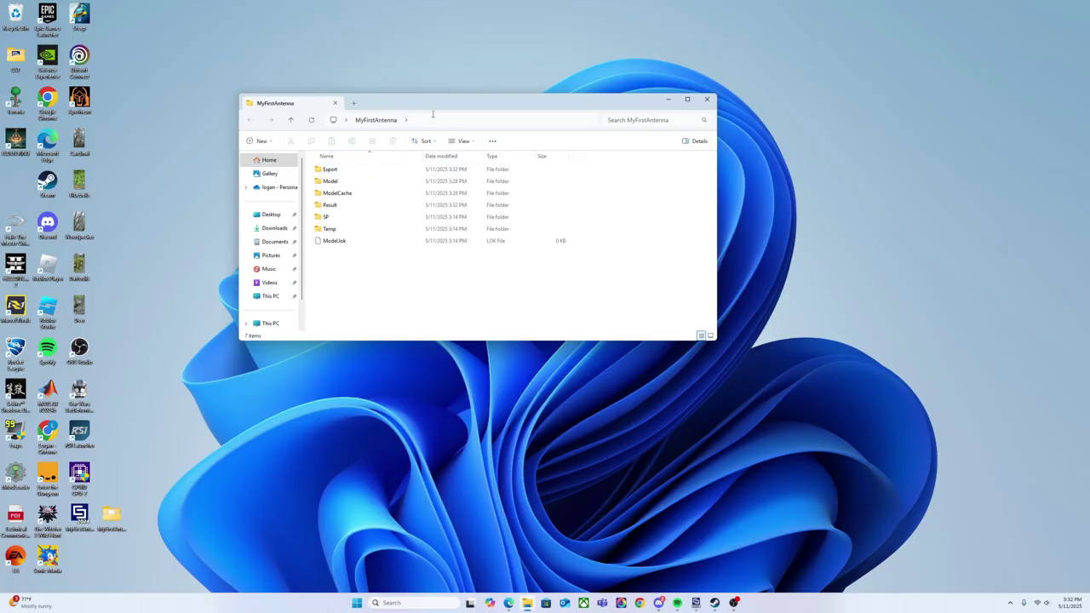
double_click(361, 170)
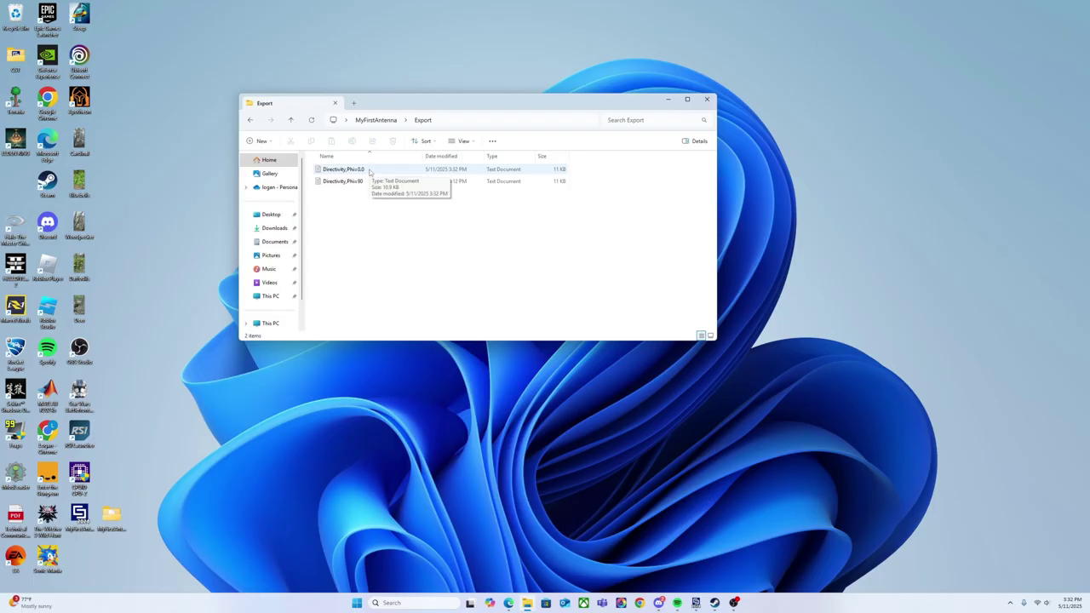
double_click(345, 169)
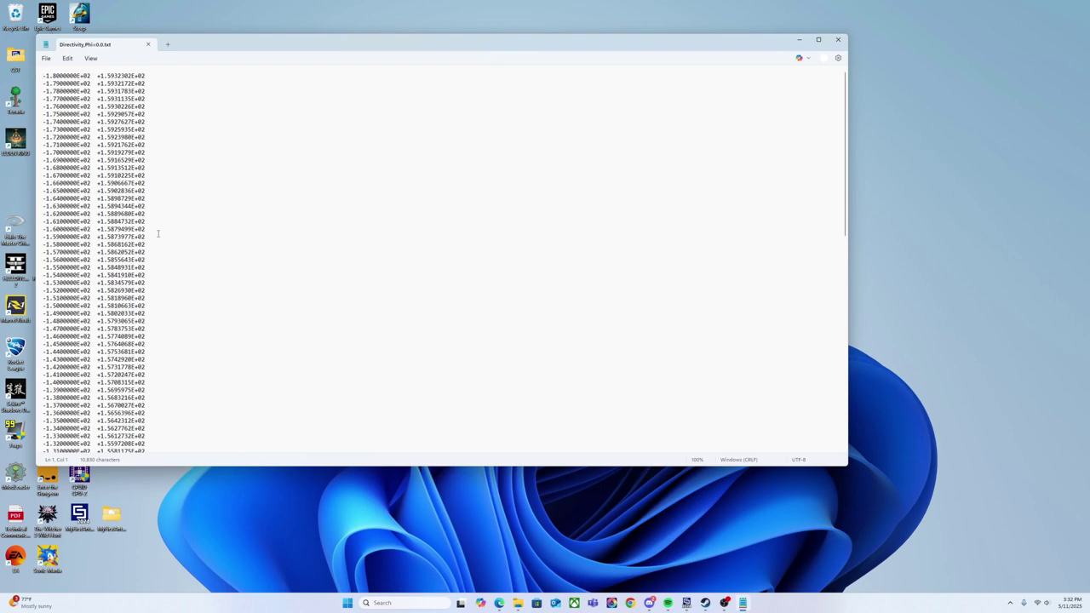
scroll(171, 286, "down", 9)
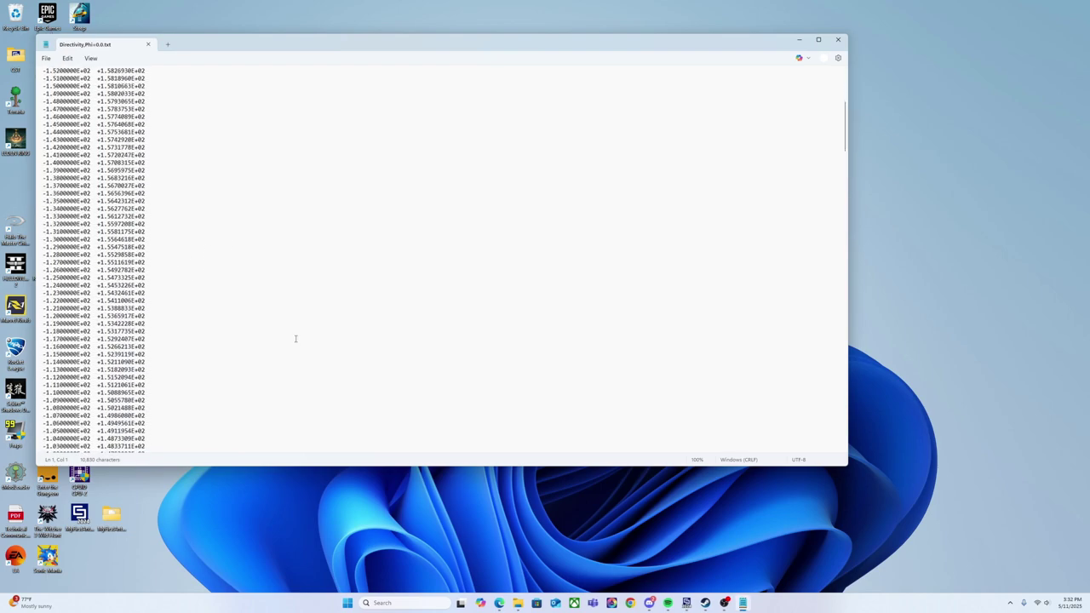
scroll(162, 154, "up", 9)
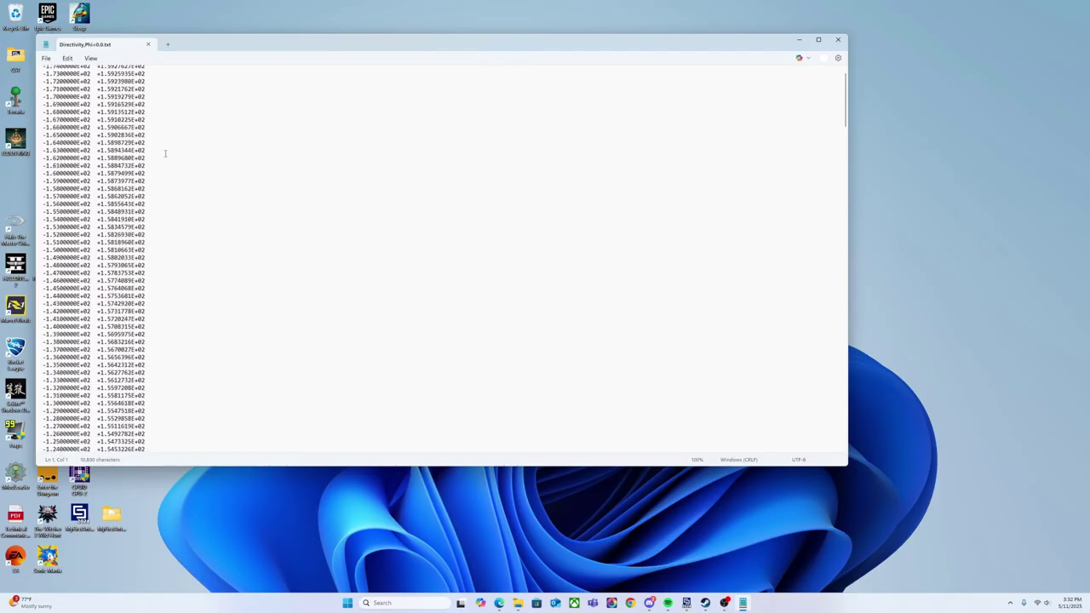